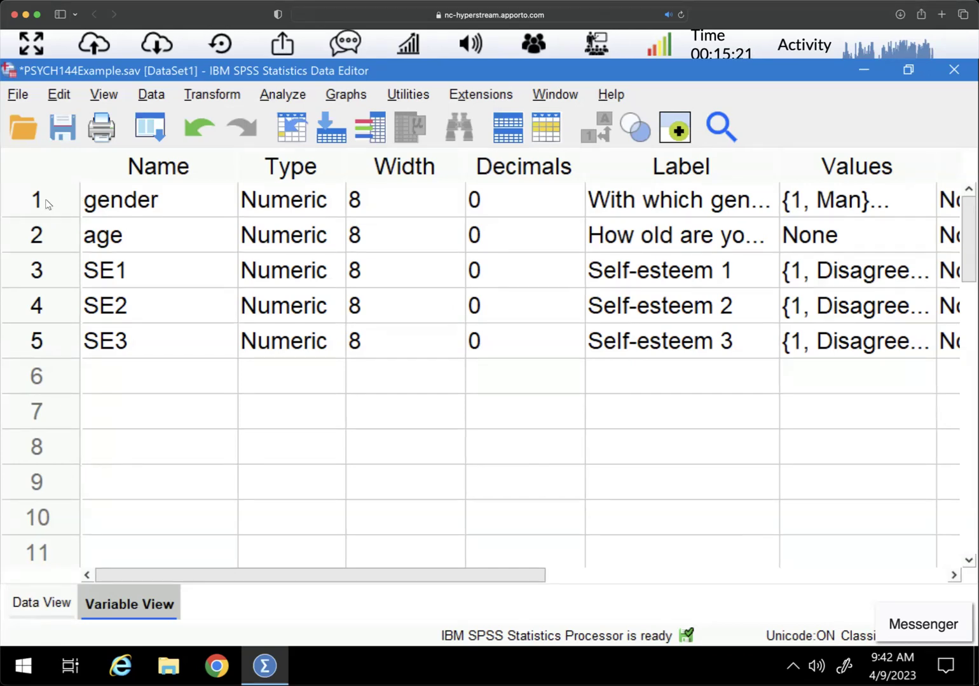
# Inspect the value labels defined for SE1 and close them without changes.
pyautogui.moveTo(39, 201); pyautogui.dragTo(42, 336)
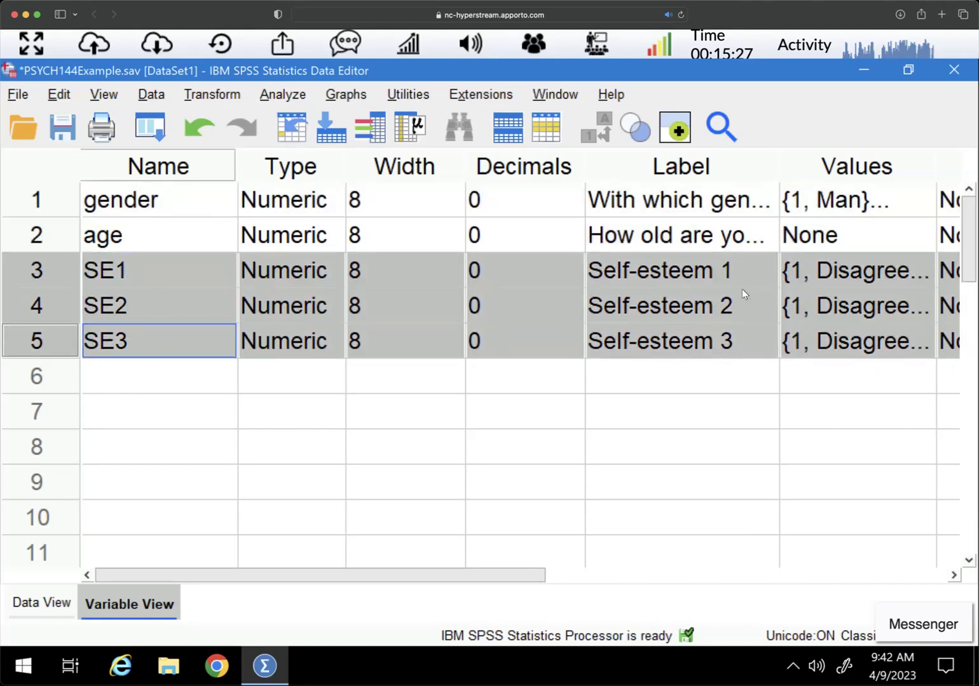
pyautogui.doubleClick(920, 271)
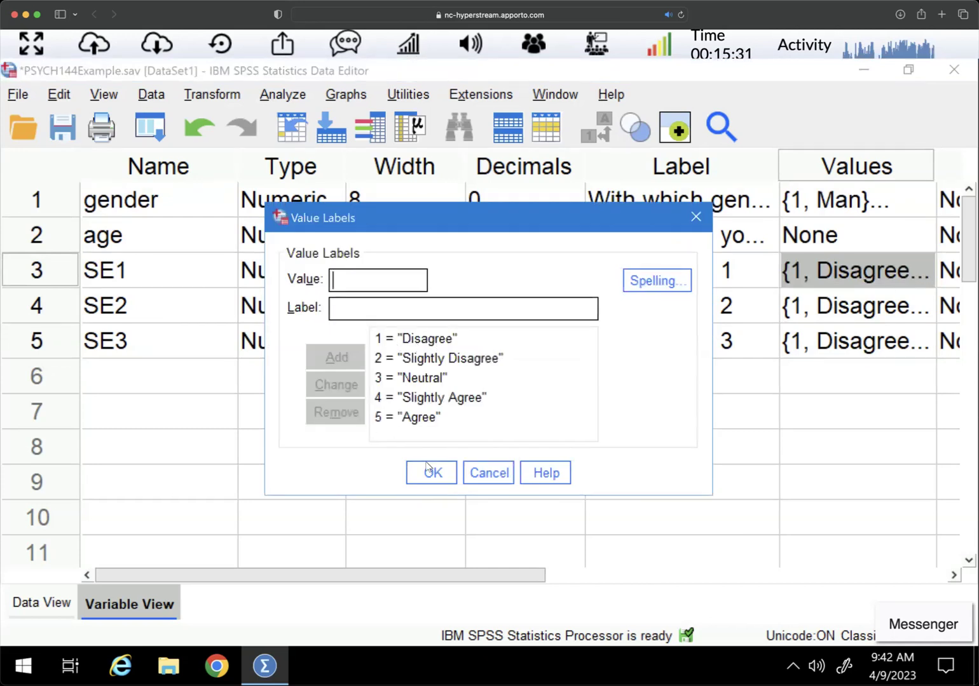
pyautogui.click(484, 473)
# Switch to Data View and check the 6–10 scores in the SE1, SE2 and SE3 columns.
pyautogui.hotkey('ctrl', 't')
pyautogui.moveTo(445, 580); pyautogui.dragTo(422, 576)
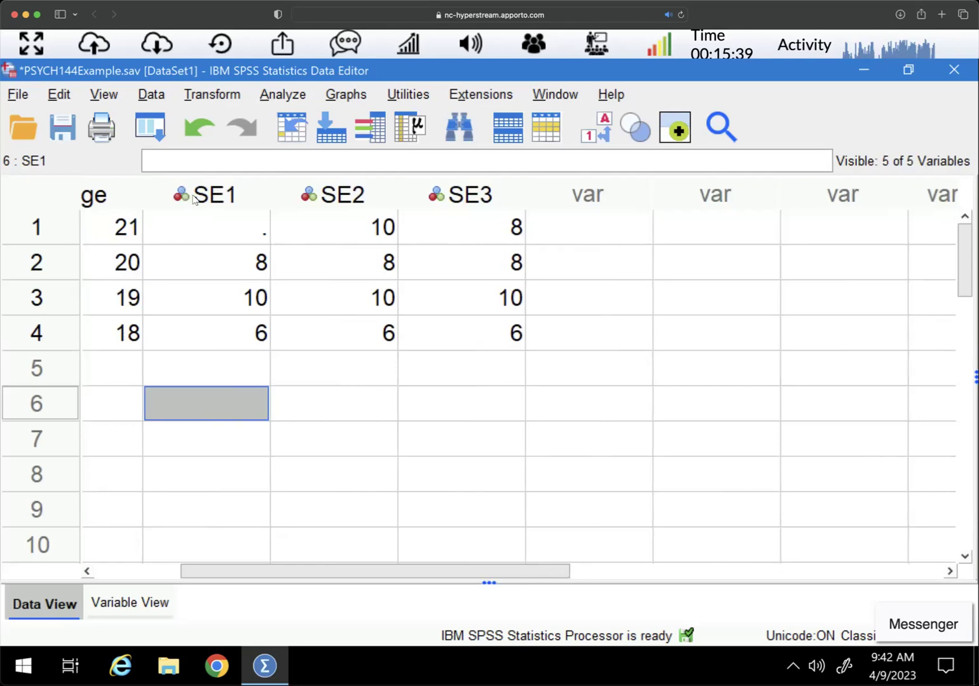
pyautogui.moveTo(193, 197); pyautogui.dragTo(507, 204)
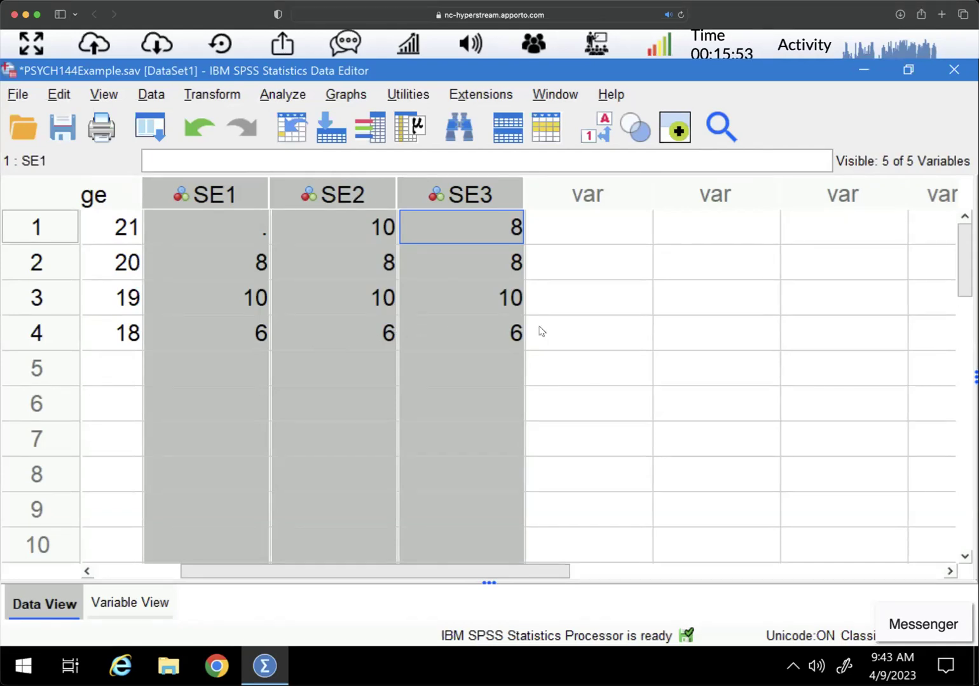
pyautogui.click(584, 333)
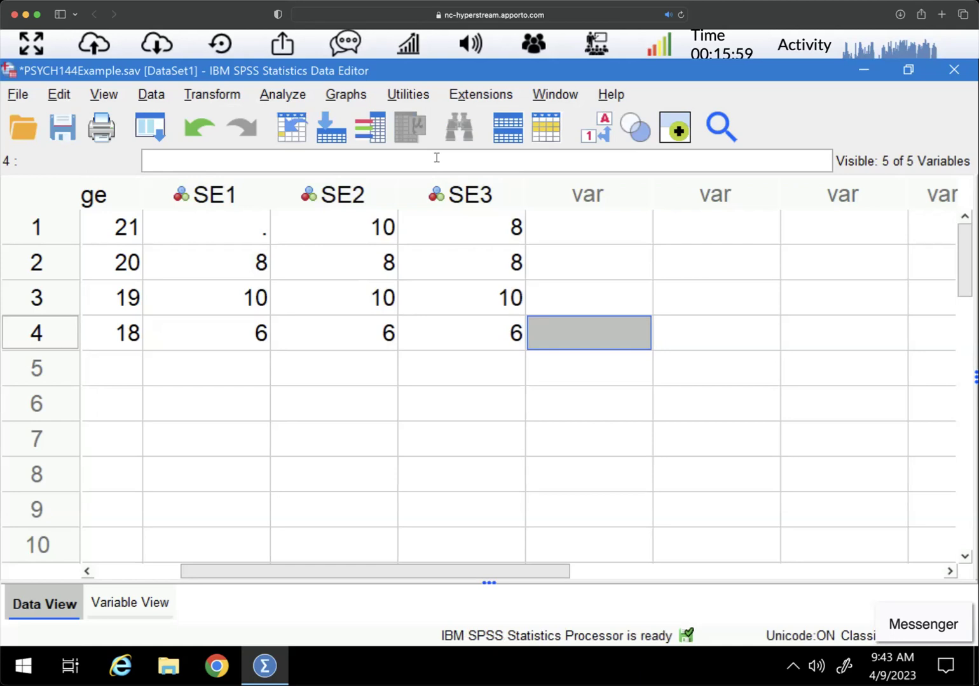
pyautogui.moveTo(274, 571); pyautogui.dragTo(214, 579)
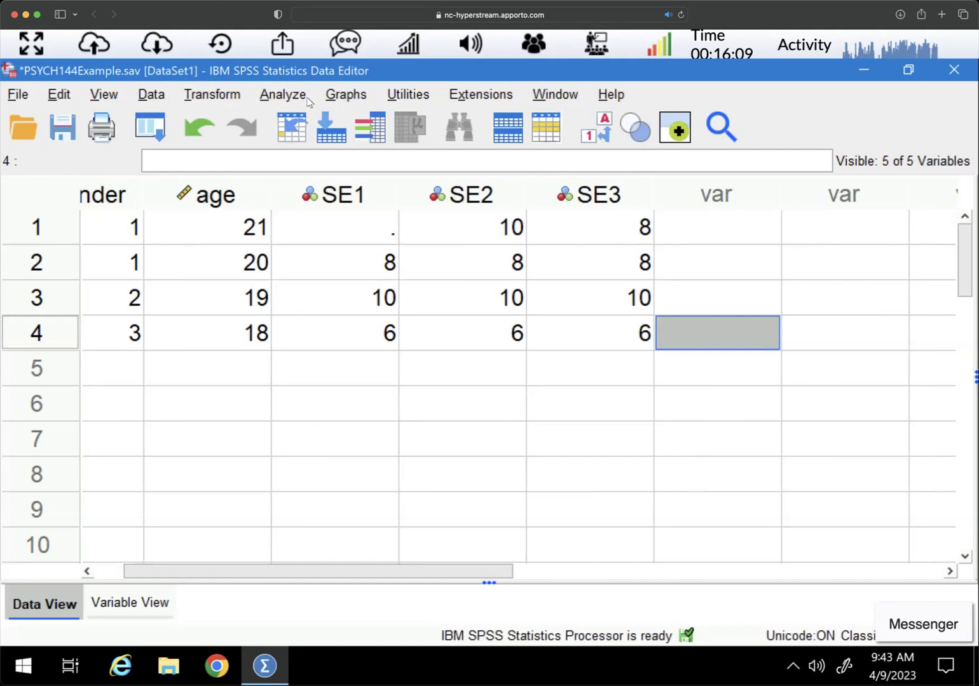
# In Recode into Same Variables, display variable names, add SE1, and open Old and New Values.
pyautogui.click(216, 98)
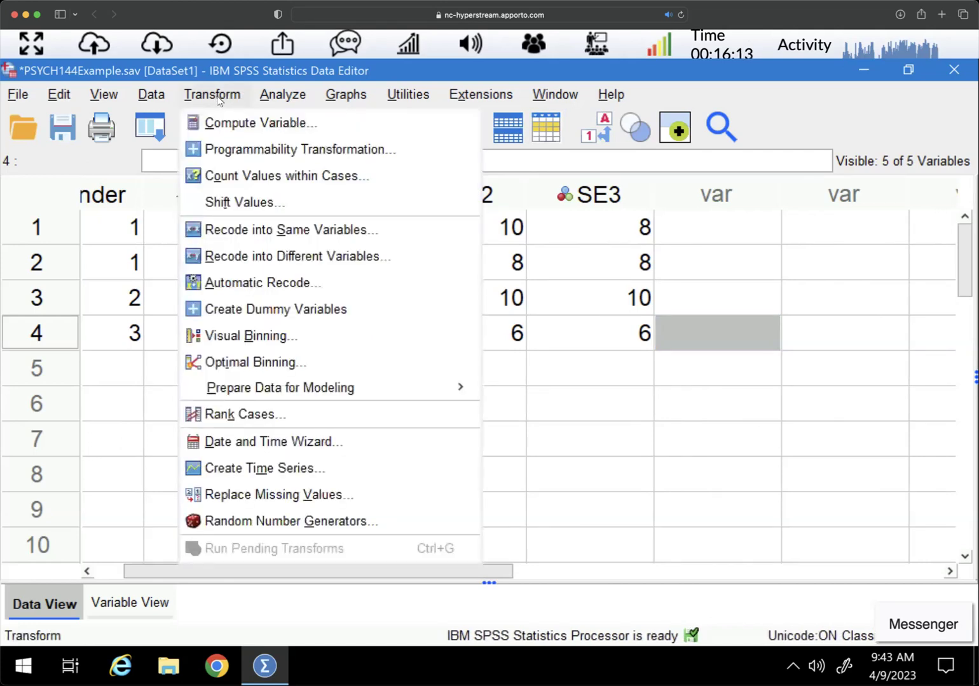
pyautogui.click(324, 234)
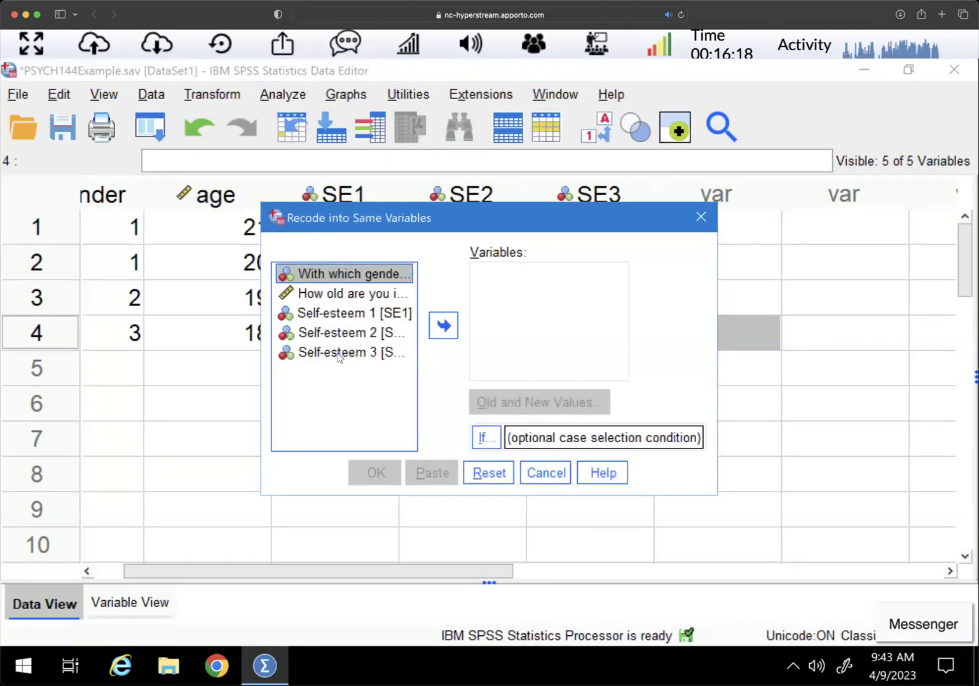
pyautogui.rightClick(346, 316)
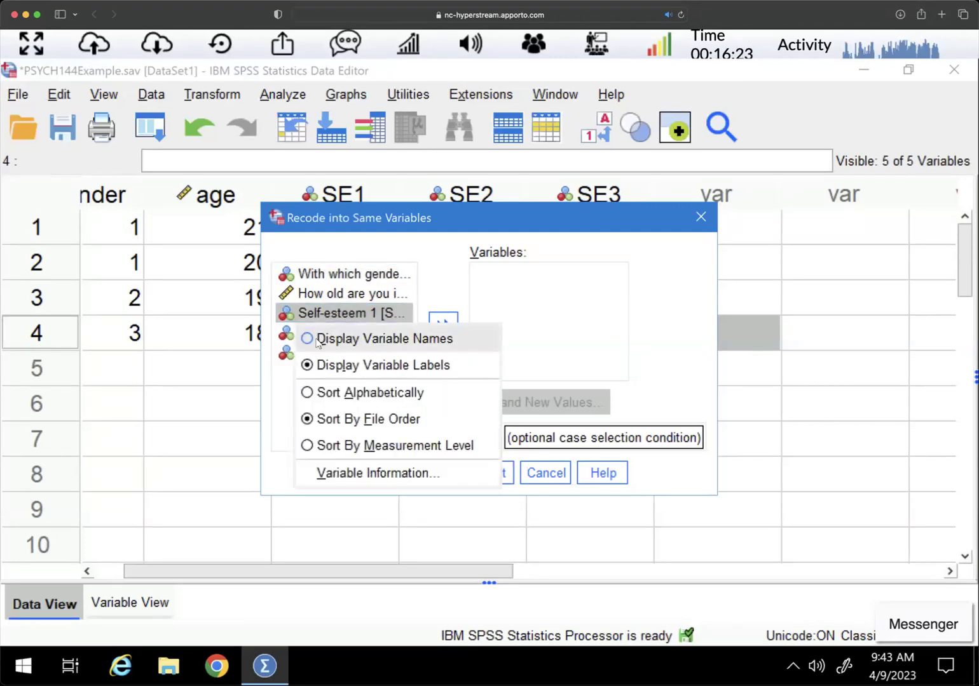
pyautogui.click(351, 336)
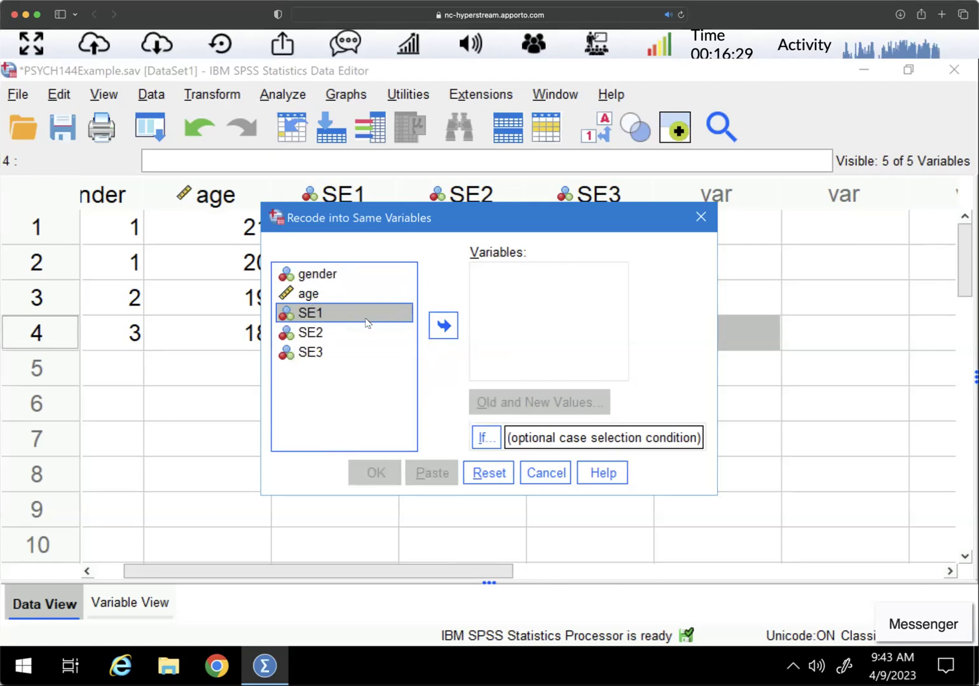
pyautogui.click(436, 325)
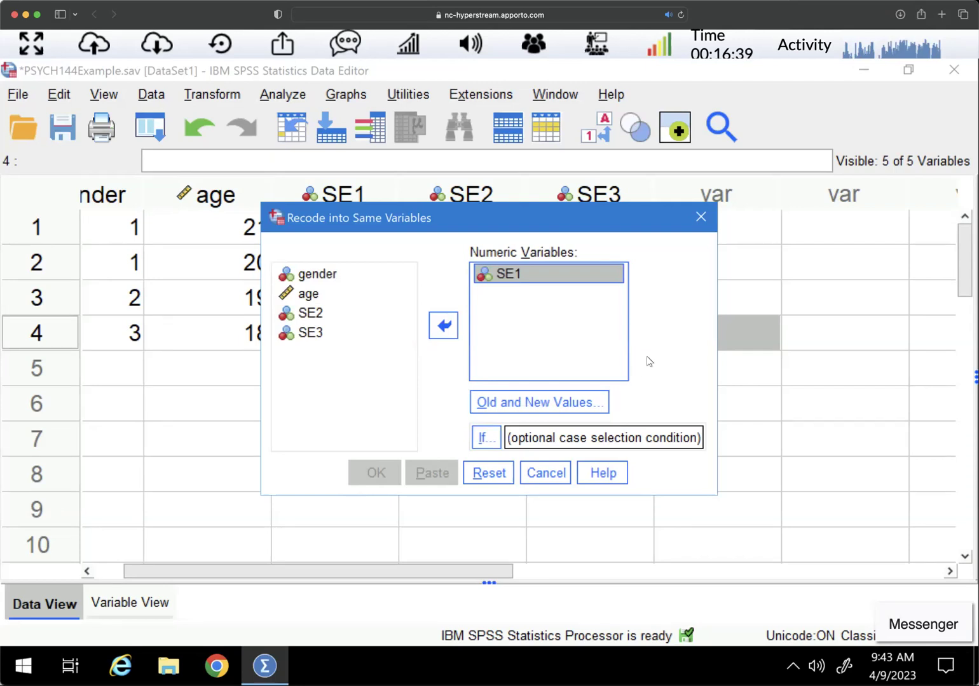
pyautogui.click(539, 401)
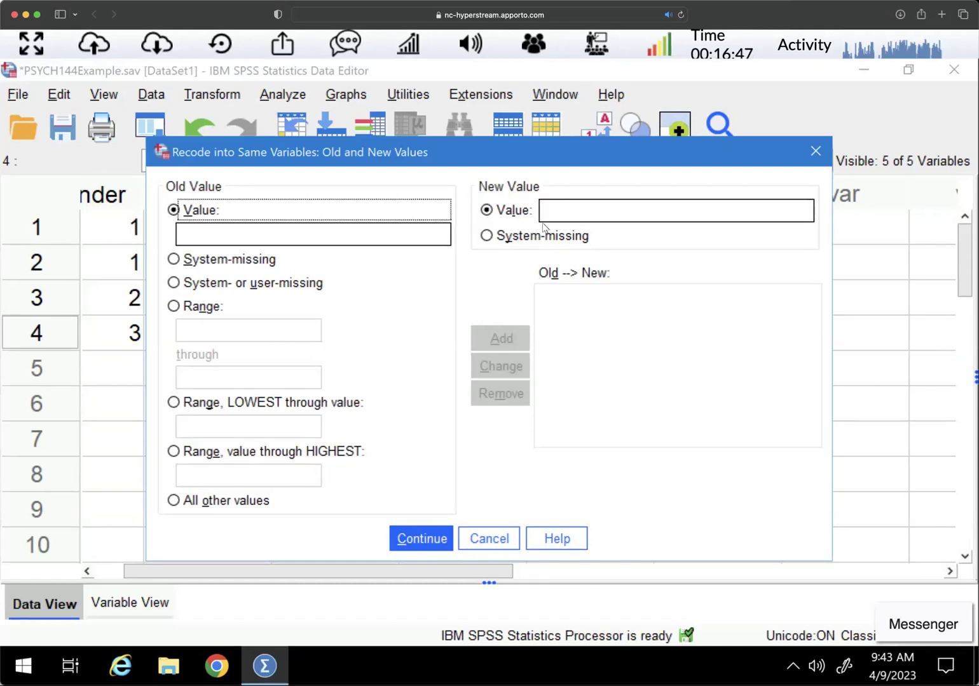
# Add the recode rules 6→1, 7→2 and 8→3 for SE1.
pyautogui.click(204, 235)
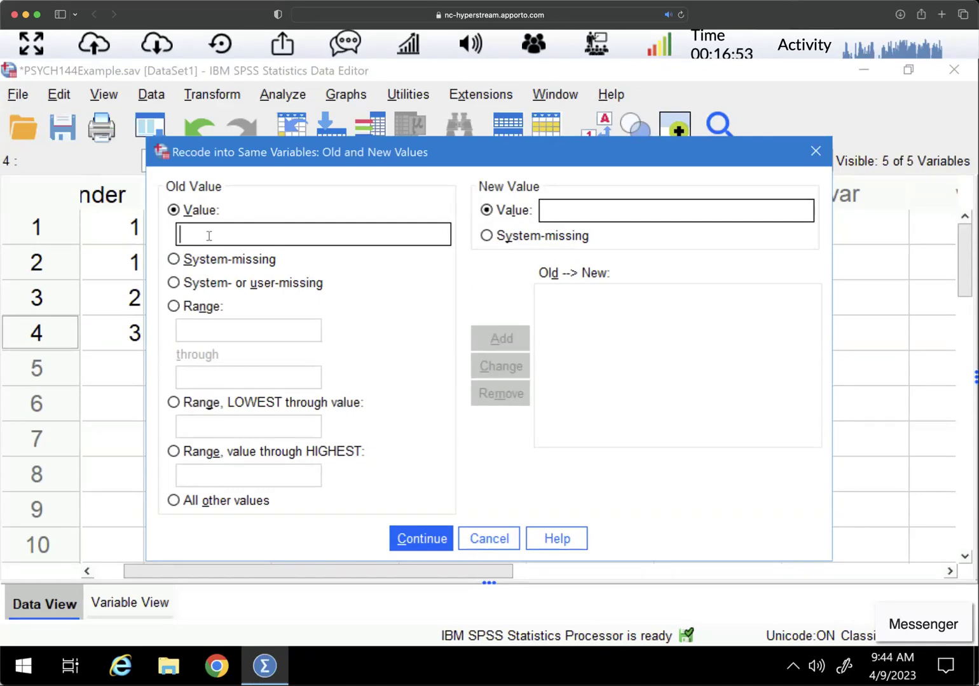
pyautogui.write('6')
pyautogui.click(565, 211)
pyautogui.write('1')
pyautogui.click(484, 342)
pyautogui.write('7')
pyautogui.click(544, 211)
pyautogui.write('2')
pyautogui.click(502, 338)
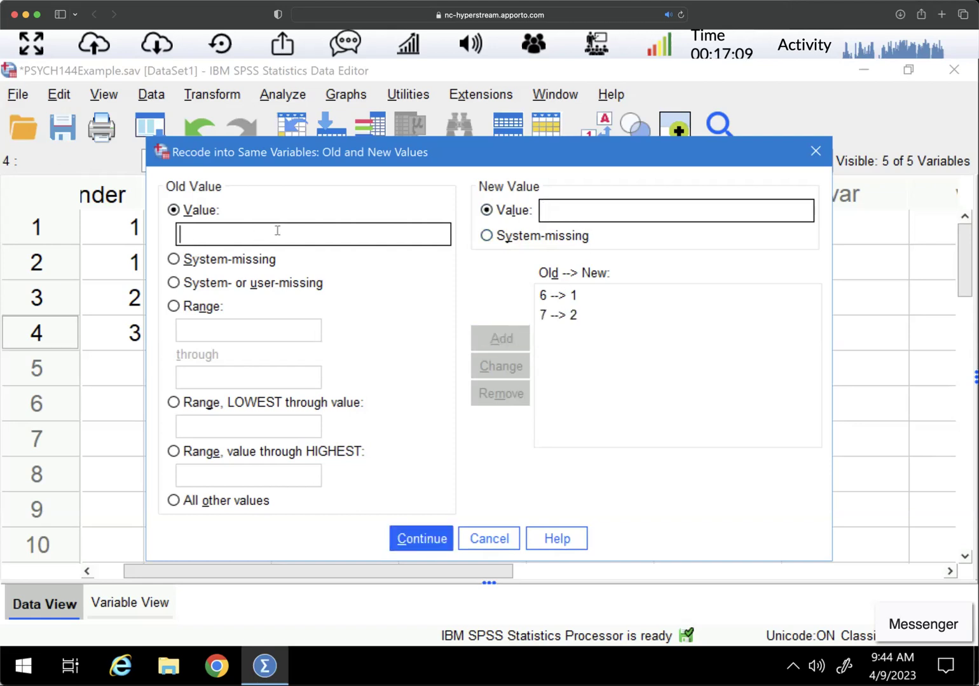
pyautogui.write('8')
pyautogui.click(571, 210)
pyautogui.write('3')
pyautogui.click(503, 338)
# Add the rules 9→4 and 10→5, then confirm the mappings.
pyautogui.write('9')
pyautogui.click(578, 211)
pyautogui.write('4')
pyautogui.click(507, 341)
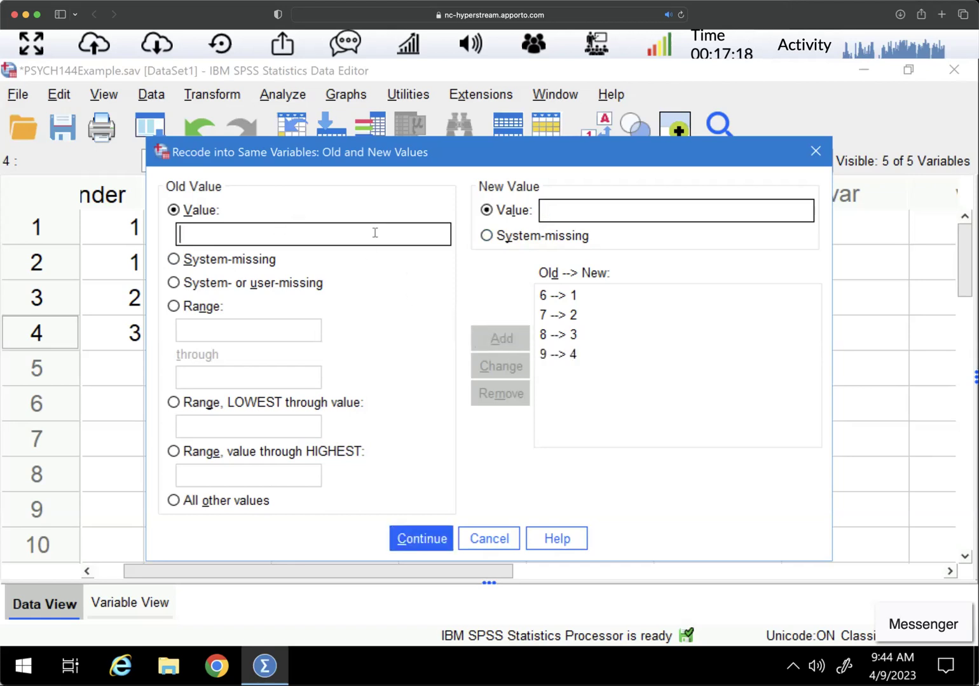
pyautogui.write('10')
pyautogui.click(629, 212)
pyautogui.write('5')
pyautogui.click(513, 336)
pyautogui.click(421, 538)
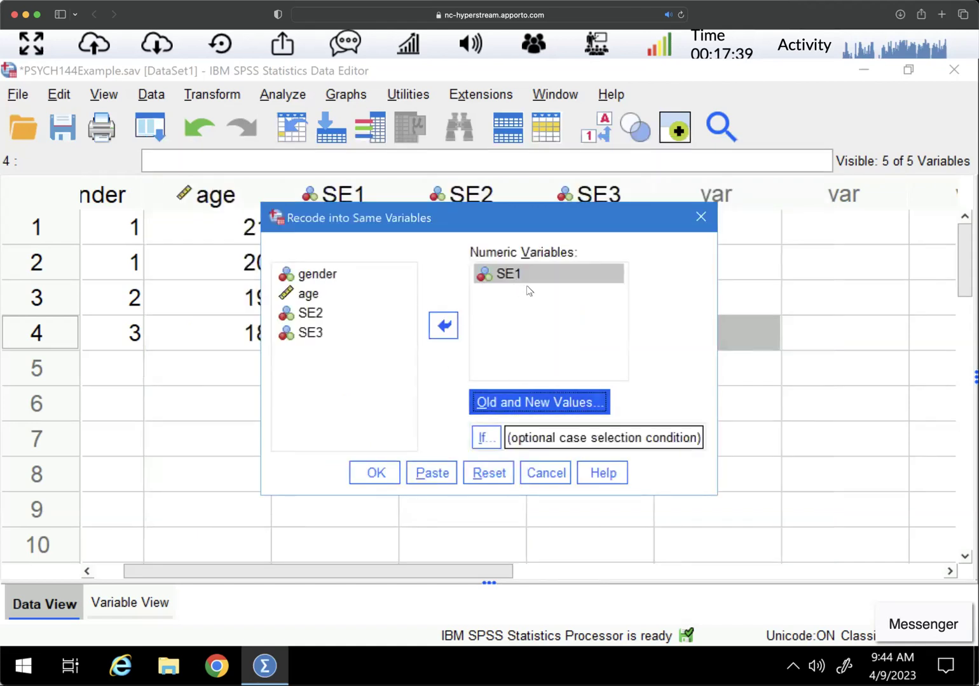
# Run the SE1 recode, minimize the Output Viewer, and select the SE1 column.
pyautogui.click(393, 470)
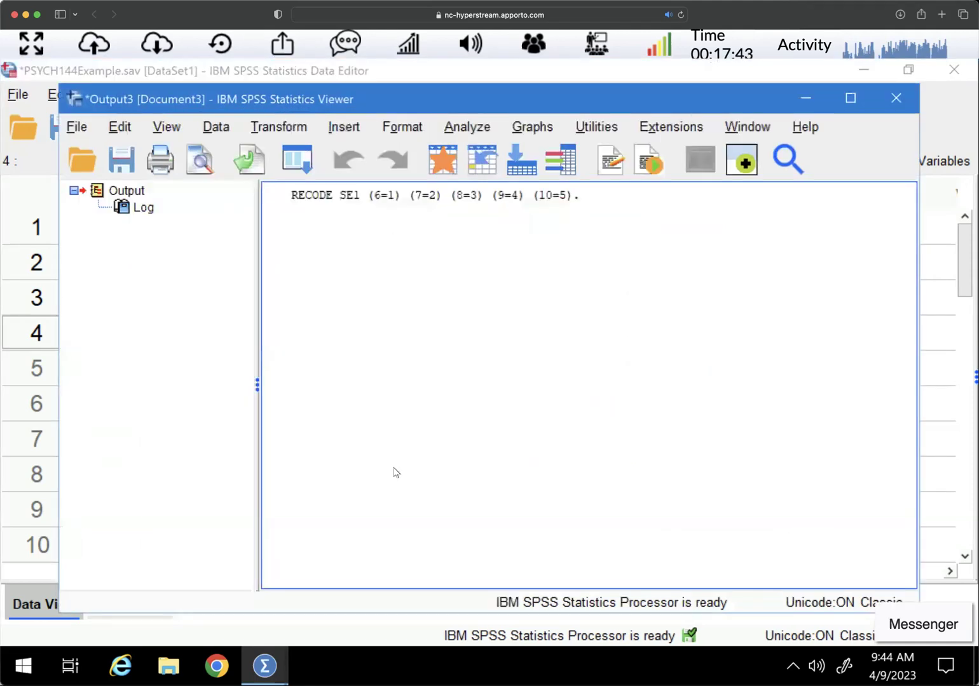
pyautogui.click(806, 98)
pyautogui.click(345, 199)
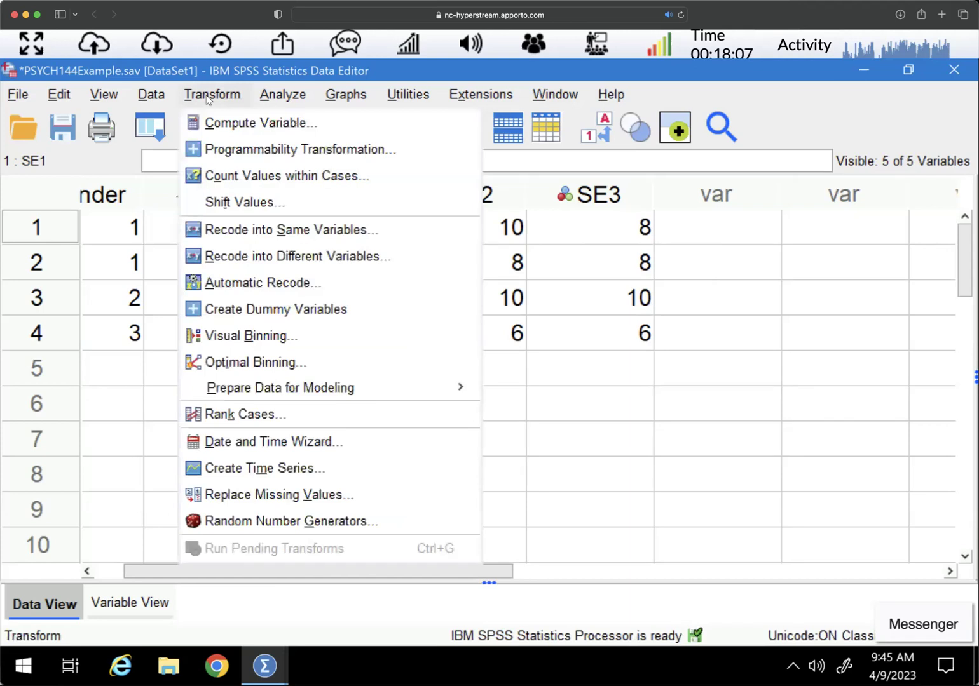
# Add SE2 and SE3 to the in-place recode and keep the 6–10 to 1–5 mappings.
pyautogui.click(251, 234)
pyautogui.click(315, 314)
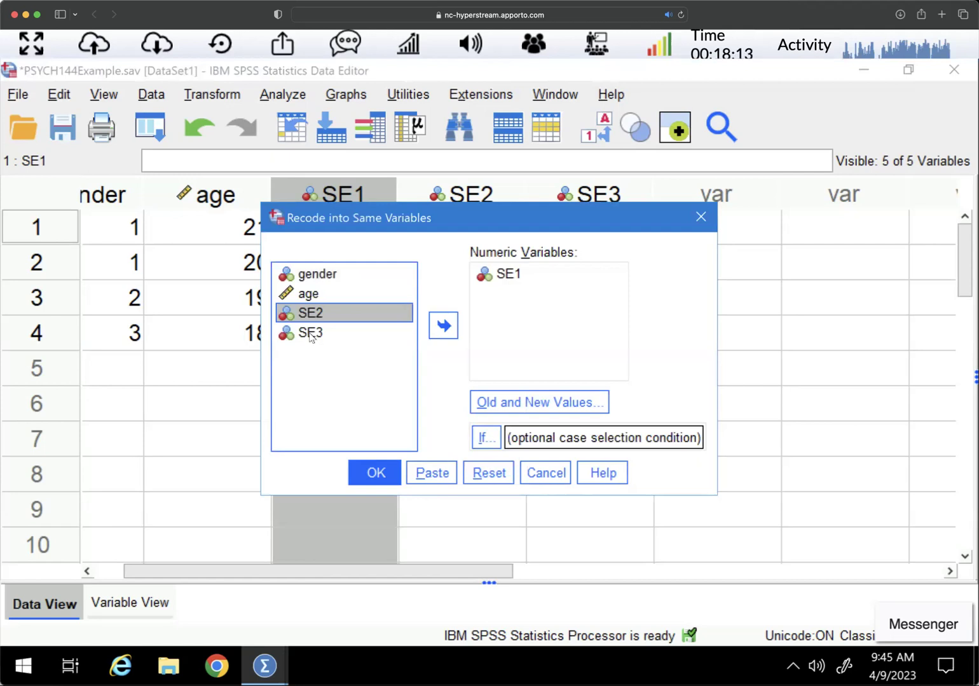
pyautogui.keyDown('shift'); pyautogui.click(310, 337); pyautogui.keyUp('shift')
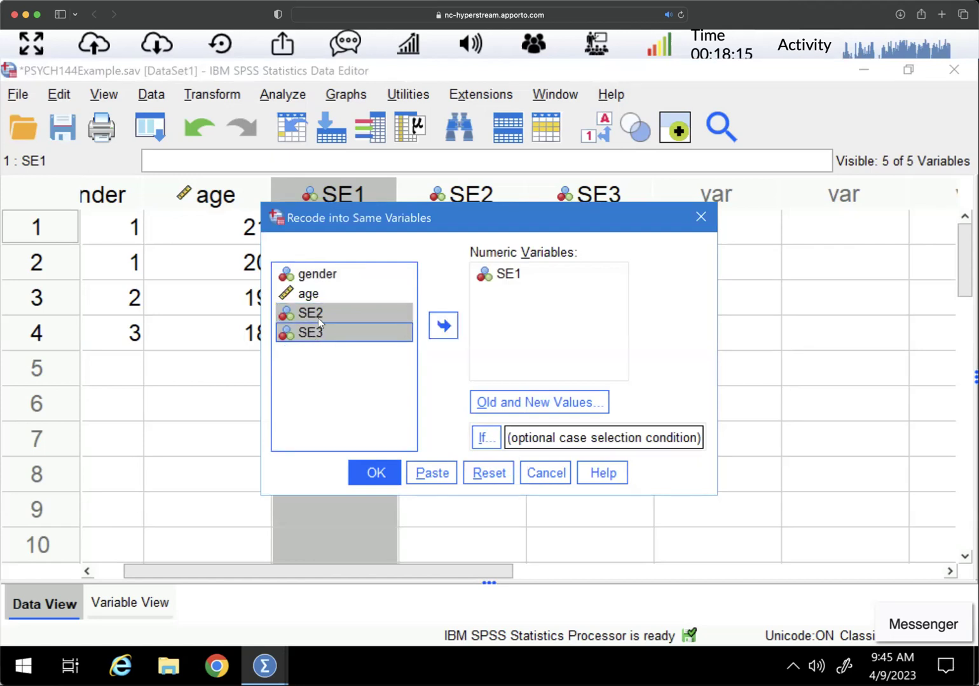
pyautogui.click(443, 326)
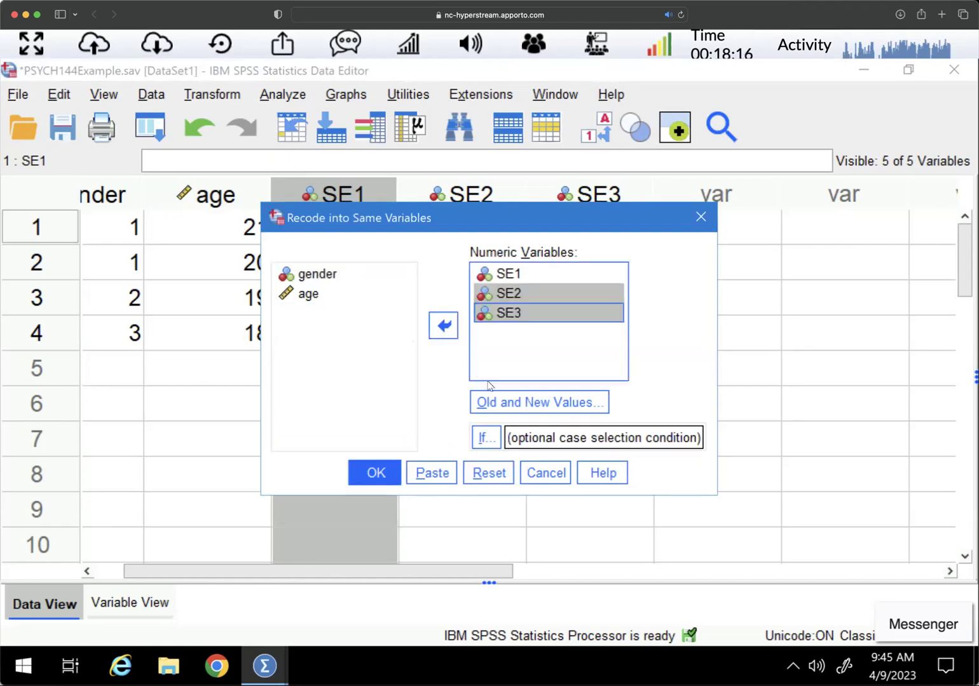
pyautogui.click(569, 338)
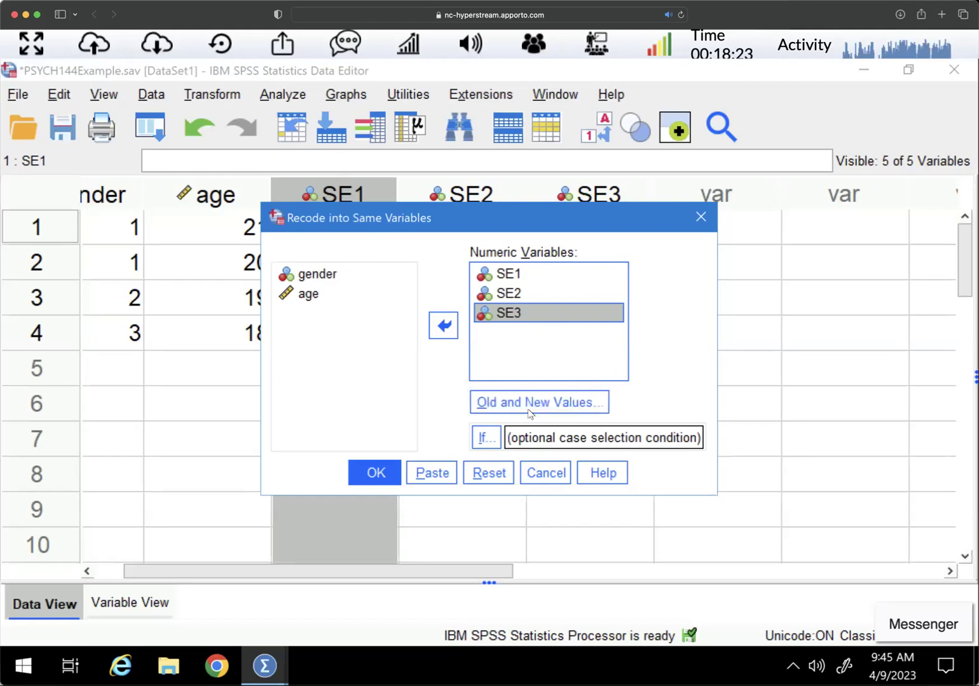
pyautogui.click(532, 407)
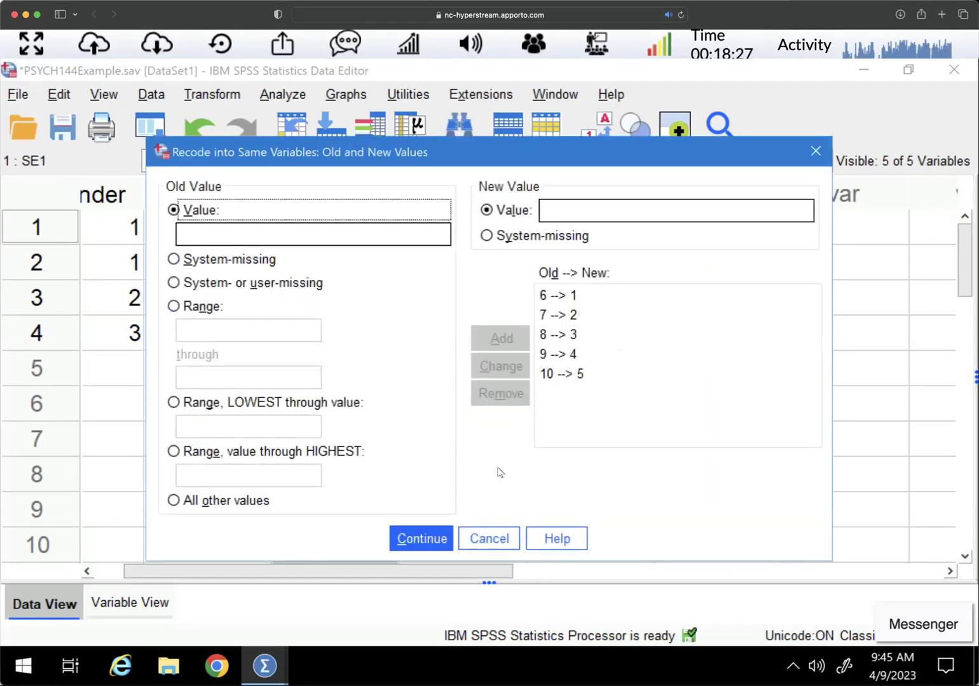
pyautogui.click(421, 539)
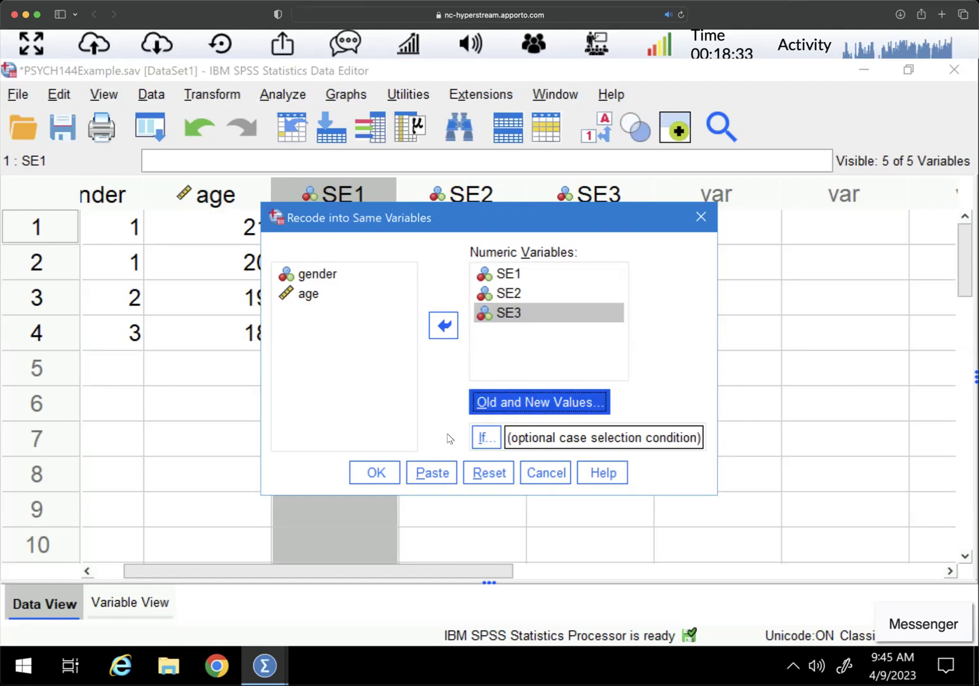
# Run the recode, minimize the Output Viewer, and select the SE1 through SE3 columns.
pyautogui.click(382, 474)
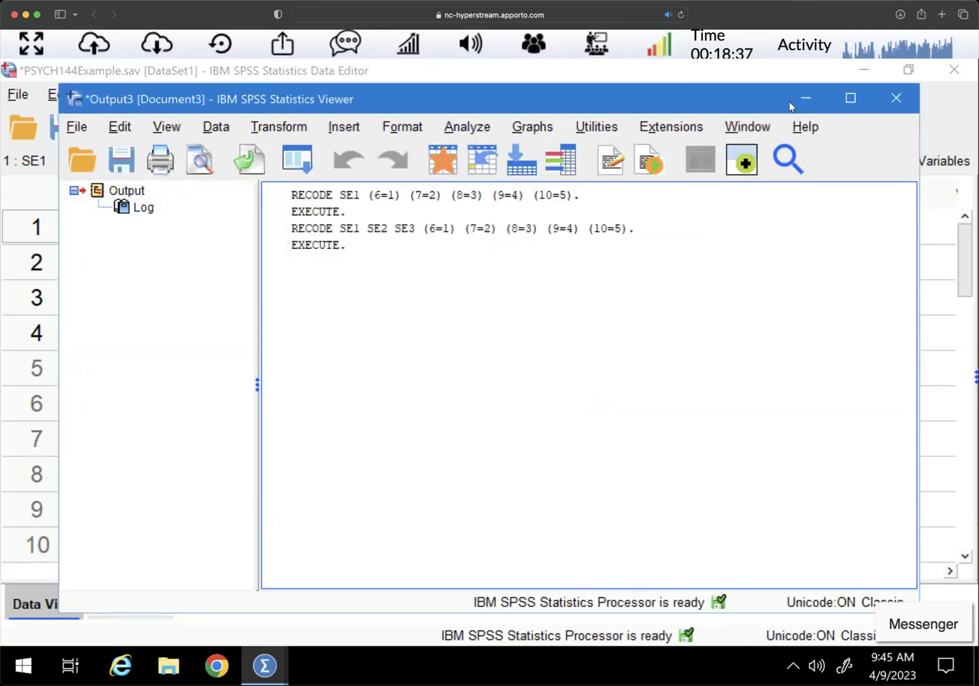
pyautogui.click(805, 98)
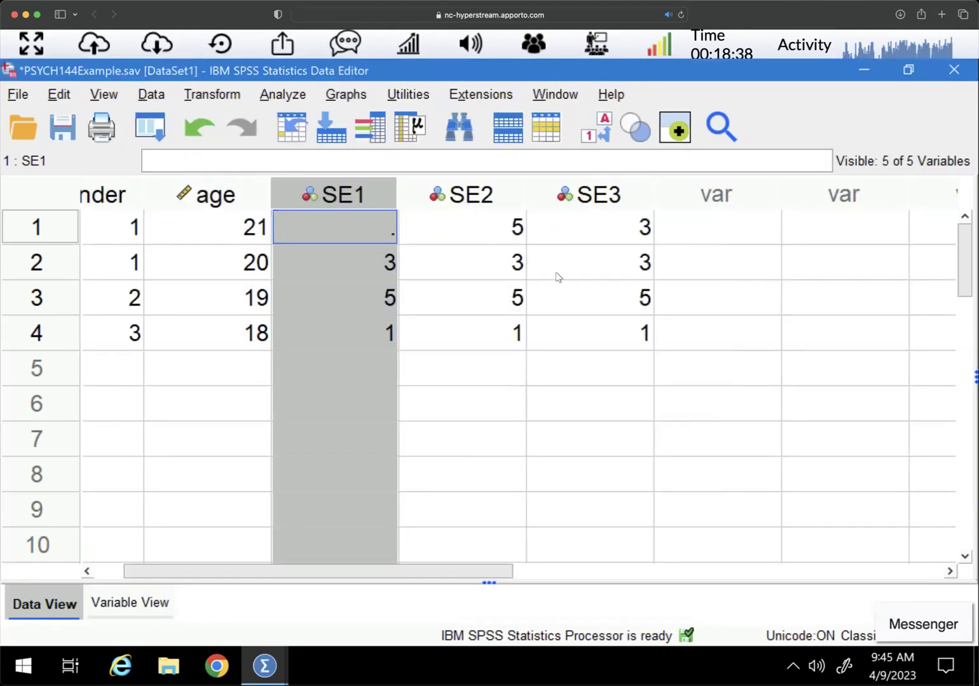
pyautogui.moveTo(597, 201); pyautogui.dragTo(343, 194)
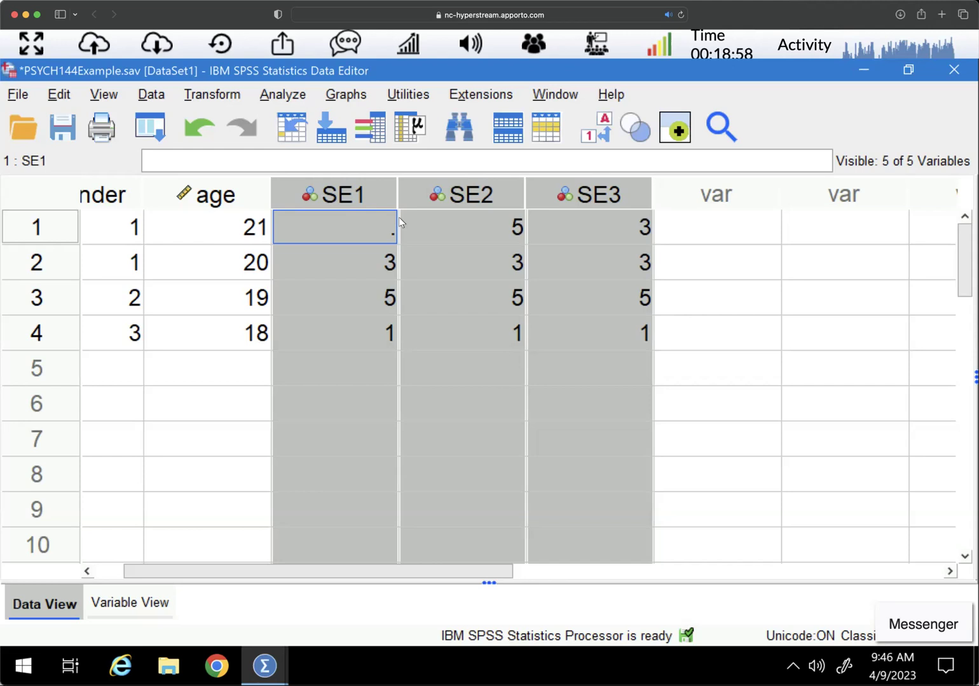
pyautogui.click(350, 231)
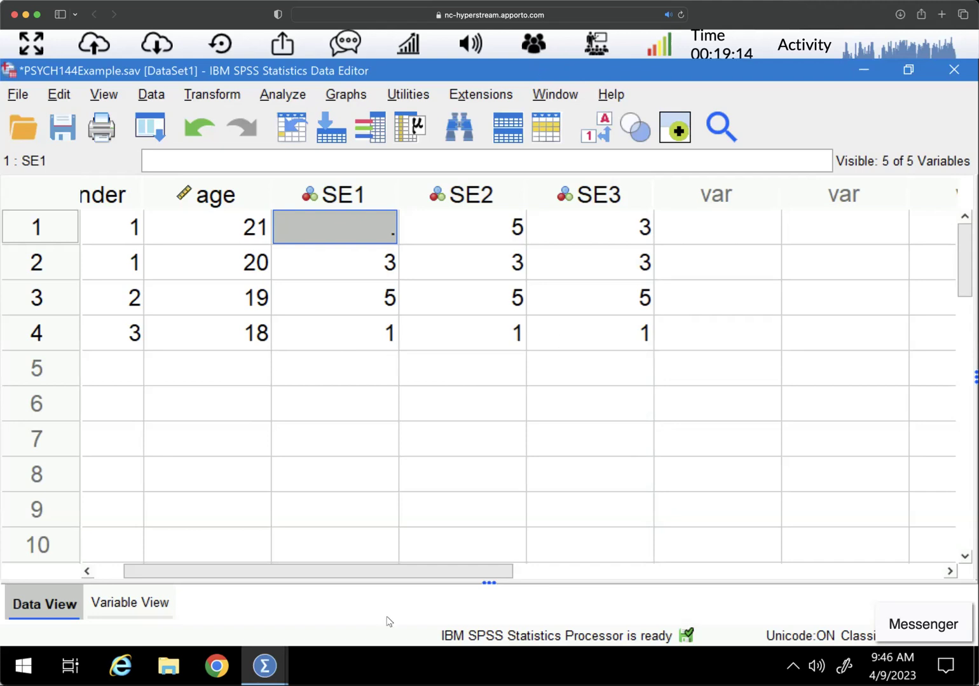
# Copy the logged RECODE commands from the Output3 window.
pyautogui.click(264, 665)
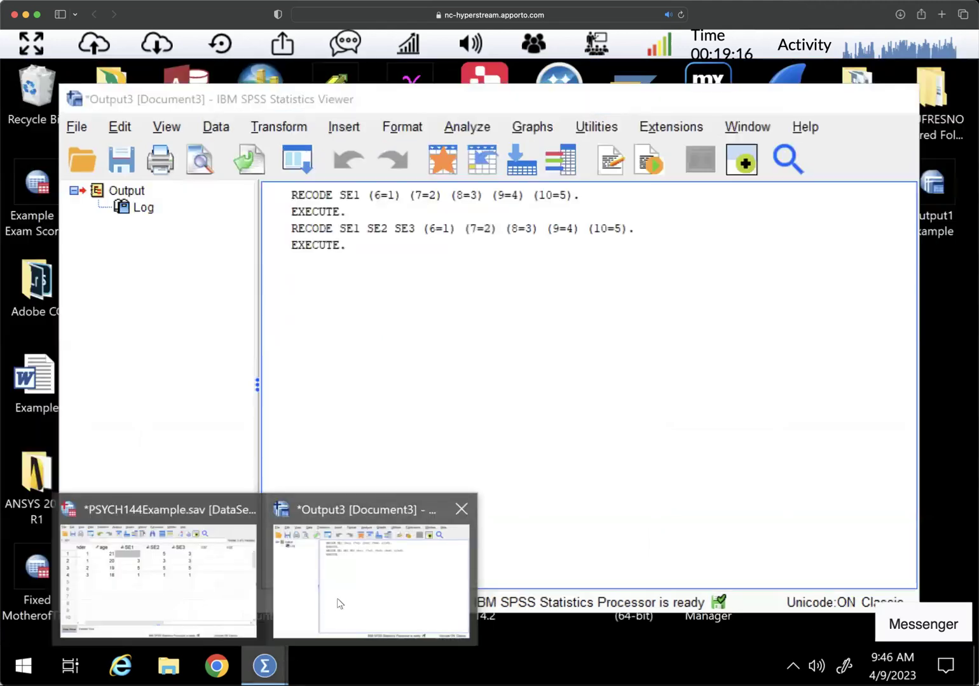
pyautogui.click(339, 602)
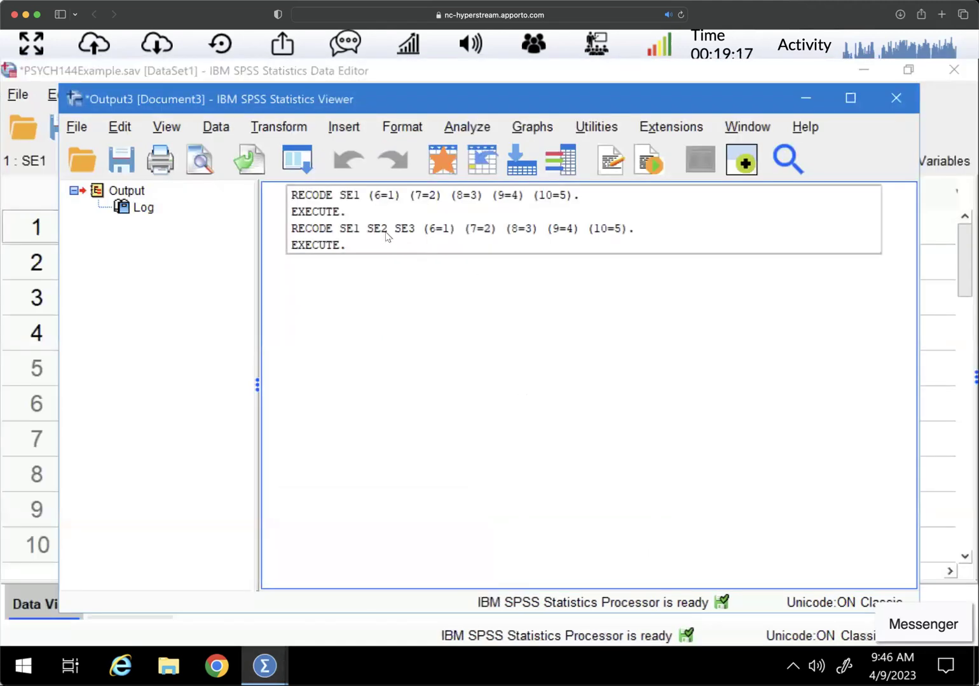
pyautogui.rightClick(386, 236)
pyautogui.click(409, 274)
# Paste the commands into a new syntax file, with a blank line after the first EXECUTE.
pyautogui.click(78, 127)
pyautogui.moveTo(108, 76)
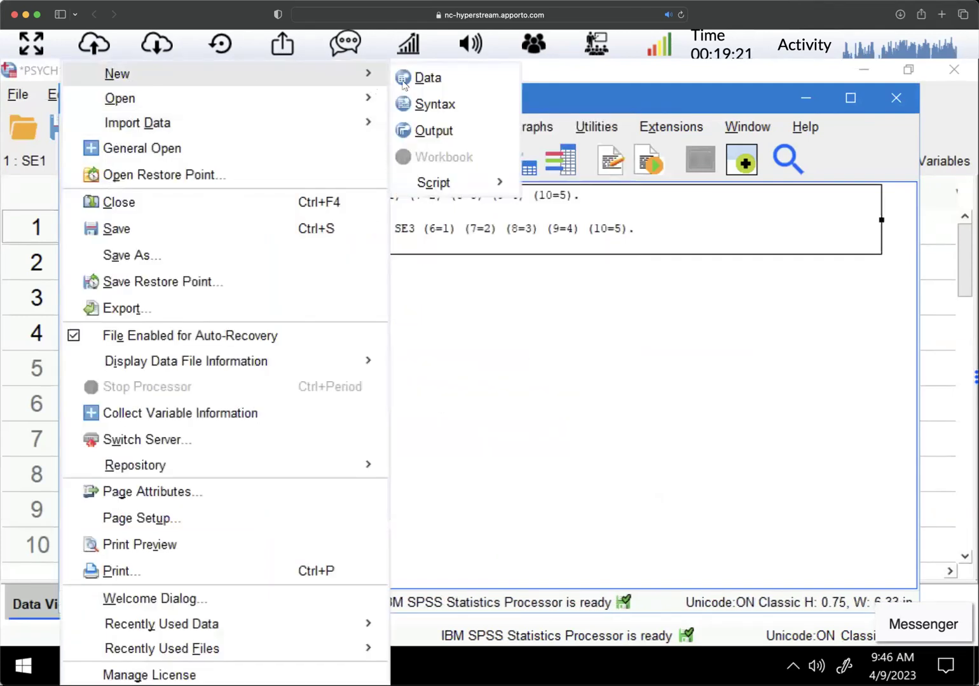
pyautogui.click(431, 104)
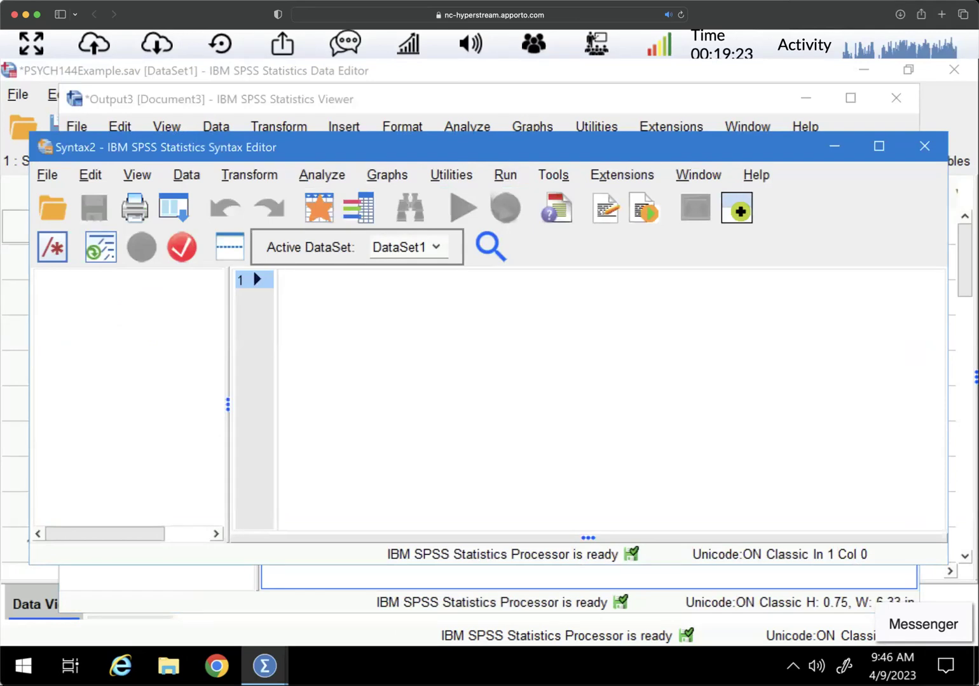
pyautogui.rightClick(303, 279)
pyautogui.click(345, 351)
pyautogui.click(499, 296)
pyautogui.press('Return')
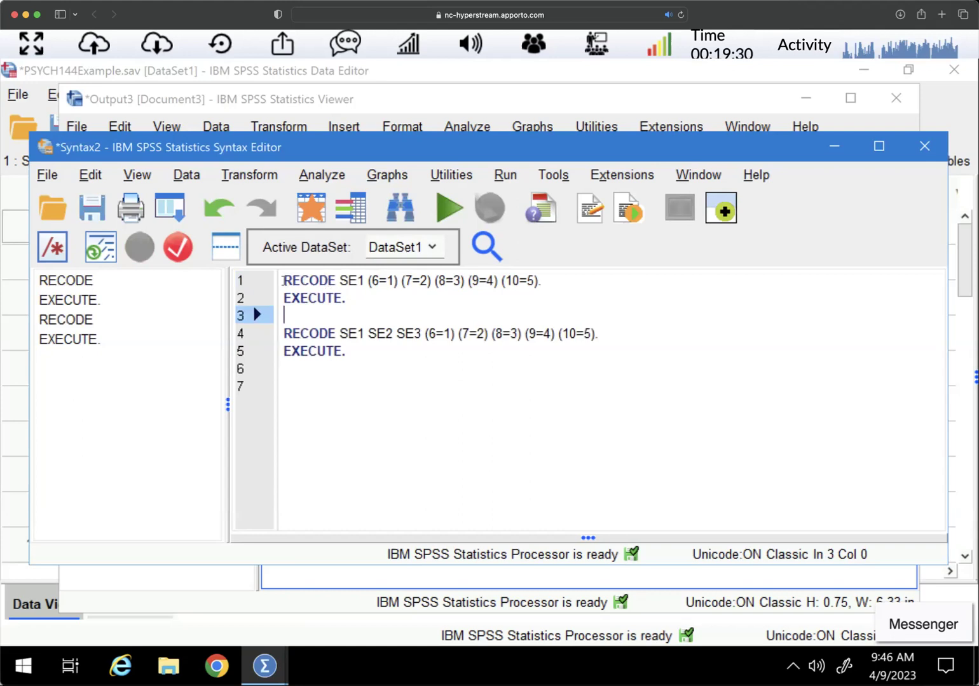
# Review both pasted RECODE commands, checking the SE1 SE2 SE3 variable list and EXECUTE.
pyautogui.moveTo(283, 280); pyautogui.dragTo(366, 280)
pyautogui.click(284, 281)
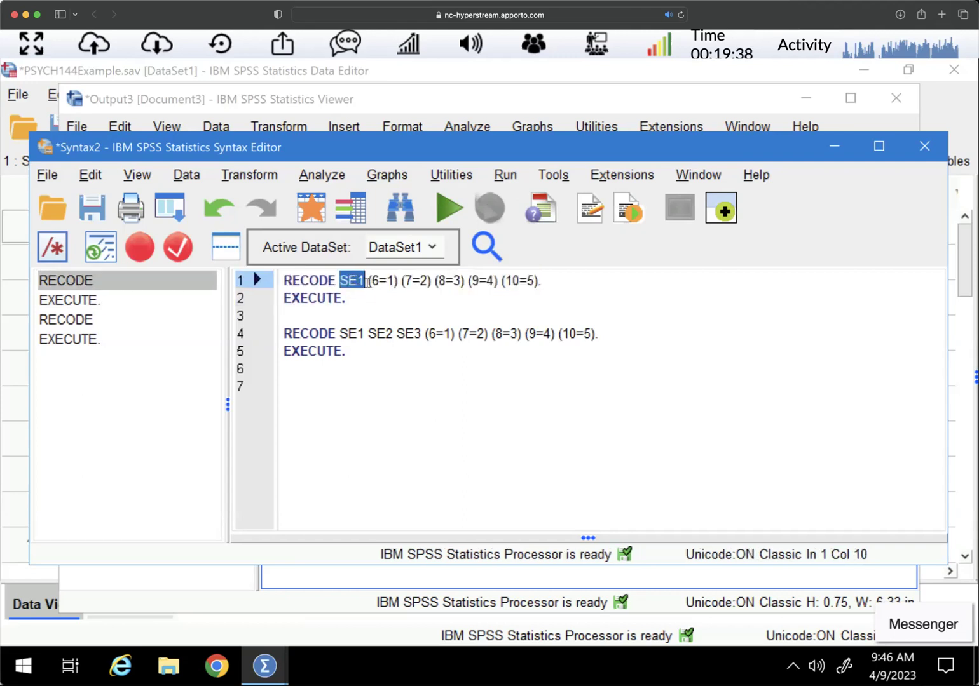
pyautogui.click(349, 298)
pyautogui.click(377, 280)
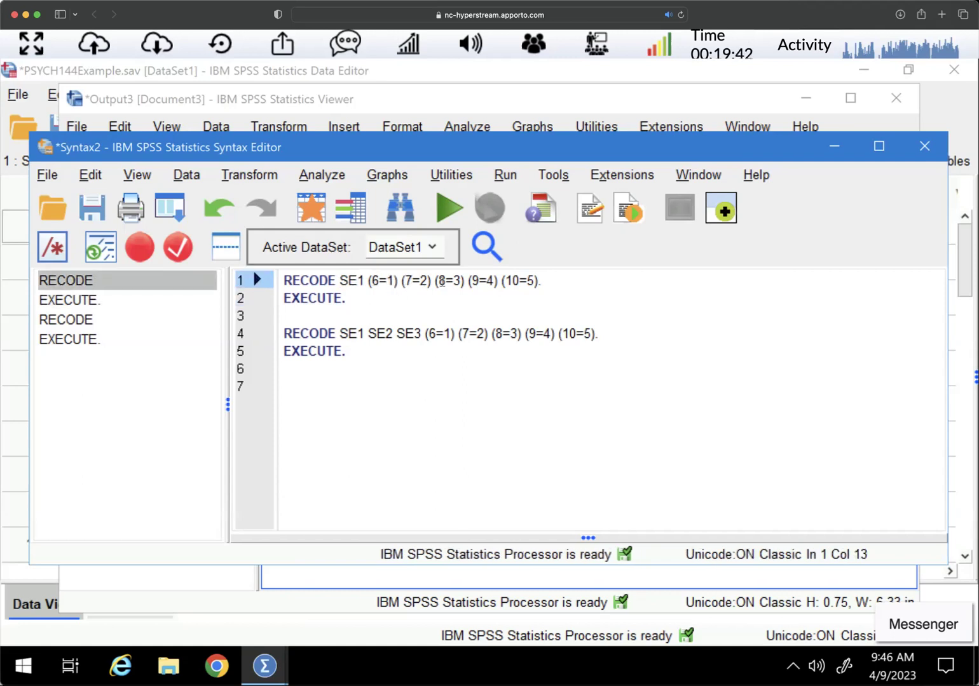
pyautogui.click(542, 281)
pyautogui.click(347, 335)
pyautogui.hotkey('shift', 'Right')
pyautogui.hotkey('shift', 'Right')
pyautogui.hotkey('shift', 'Right')
pyautogui.hotkey('shift', 'Right')
pyautogui.hotkey('shift', 'Right')
pyautogui.hotkey('shift', 'Right')
pyautogui.hotkey('shift', 'Right')
pyautogui.hotkey('shift', 'Right')
pyautogui.hotkey('shift', 'Right')
pyautogui.hotkey('shift', 'Right')
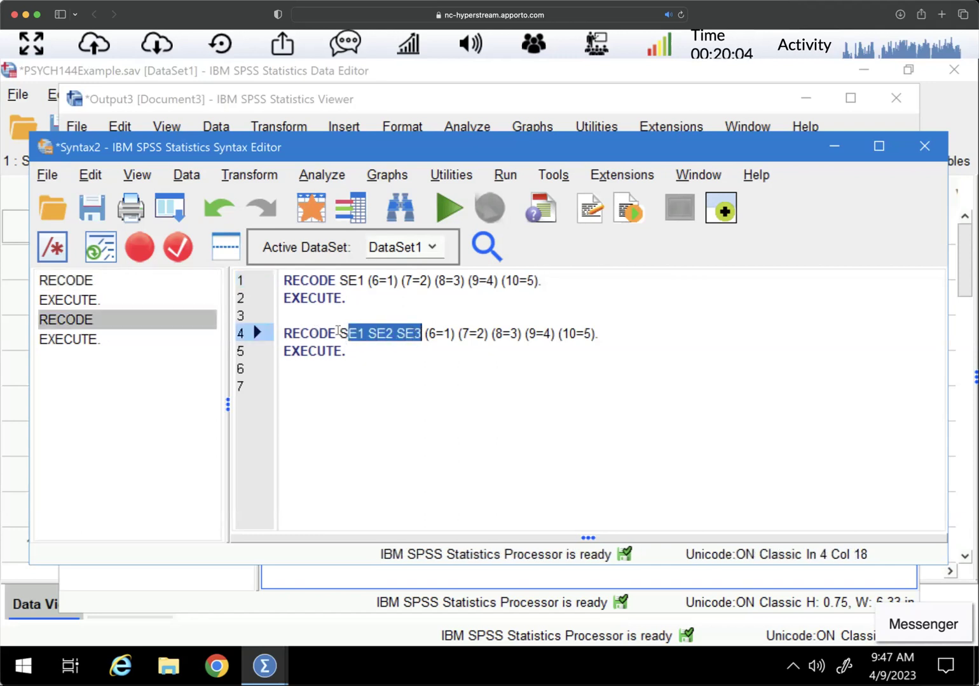
pyautogui.moveTo(341, 338); pyautogui.dragTo(424, 342)
pyautogui.click(429, 334)
pyautogui.moveTo(347, 351); pyautogui.dragTo(553, 335)
pyautogui.click(612, 345)
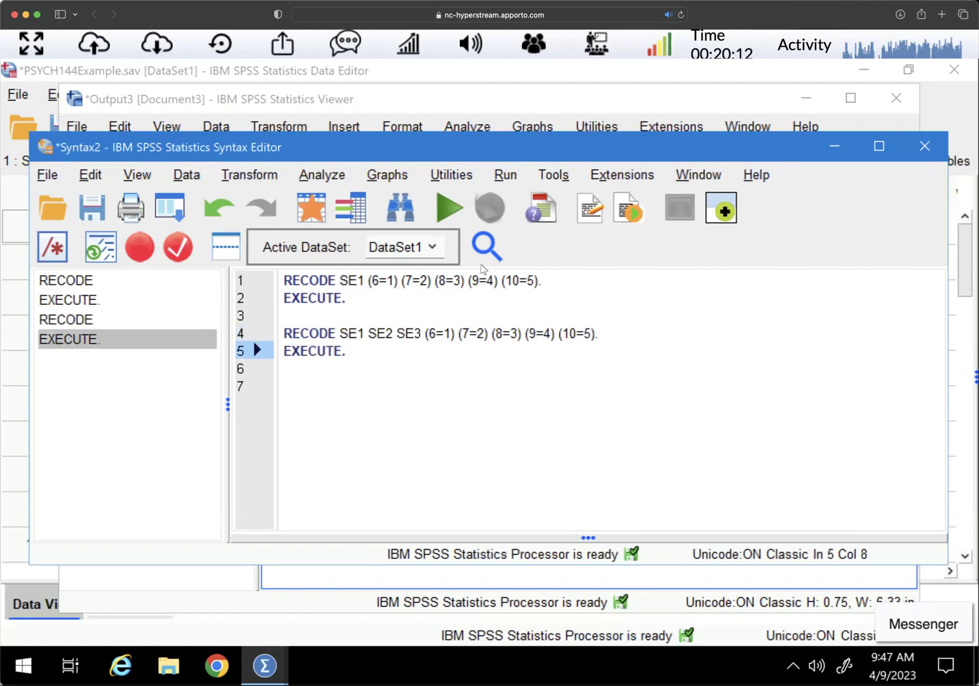